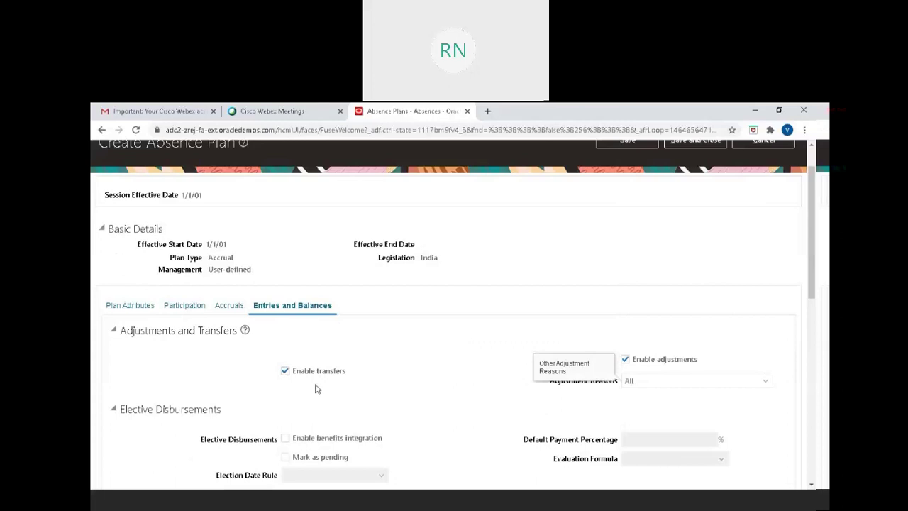
# - Disable transfers in the absence plan's adjustment and transfer settings
pyautogui.click(287, 371)
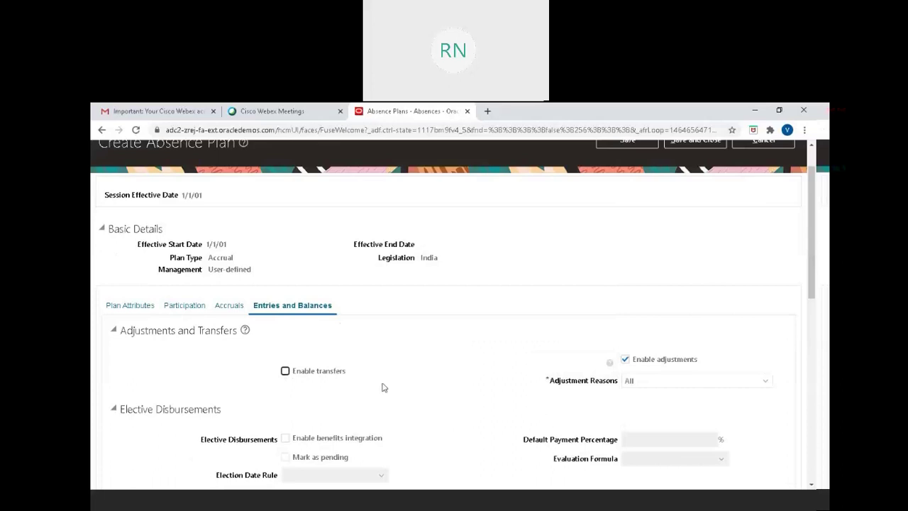
# - Try enabling discretionary disbursements for administrator, manager and worker, and clear those options again
pyautogui.scroll(-1, 382, 387)
pyautogui.scroll(-1, 382, 387)
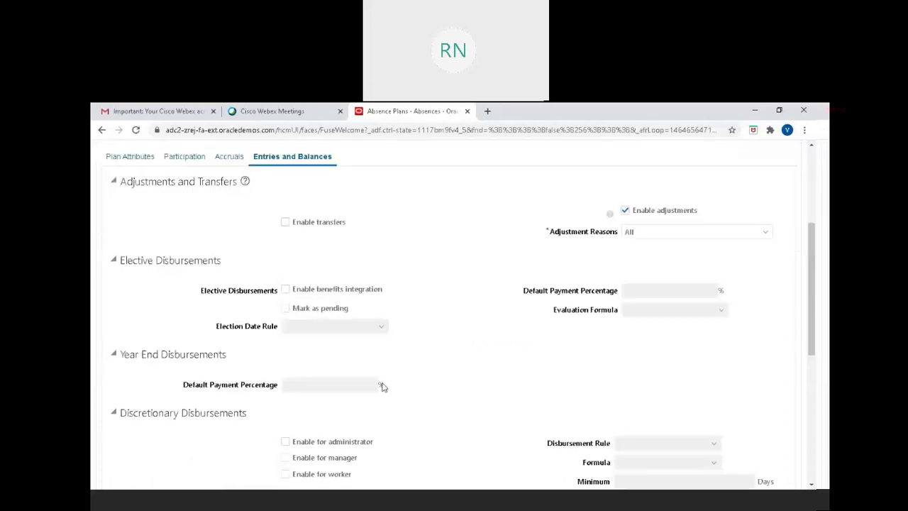
pyautogui.scroll(-1, 383, 387)
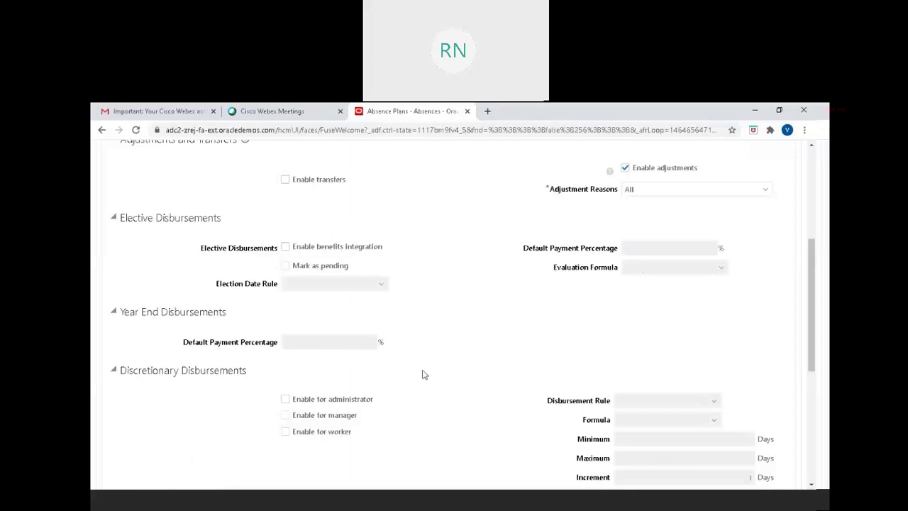
pyautogui.scroll(-1, 423, 374)
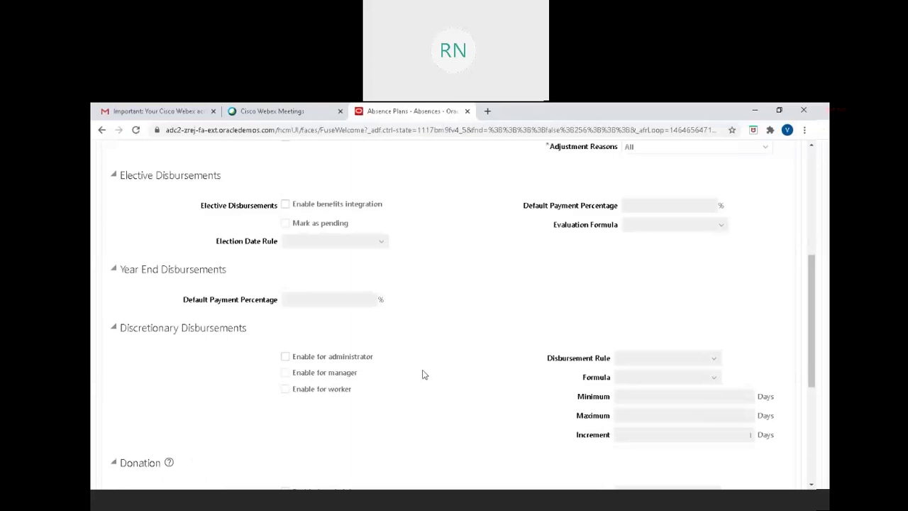
pyautogui.scroll(-1, 423, 375)
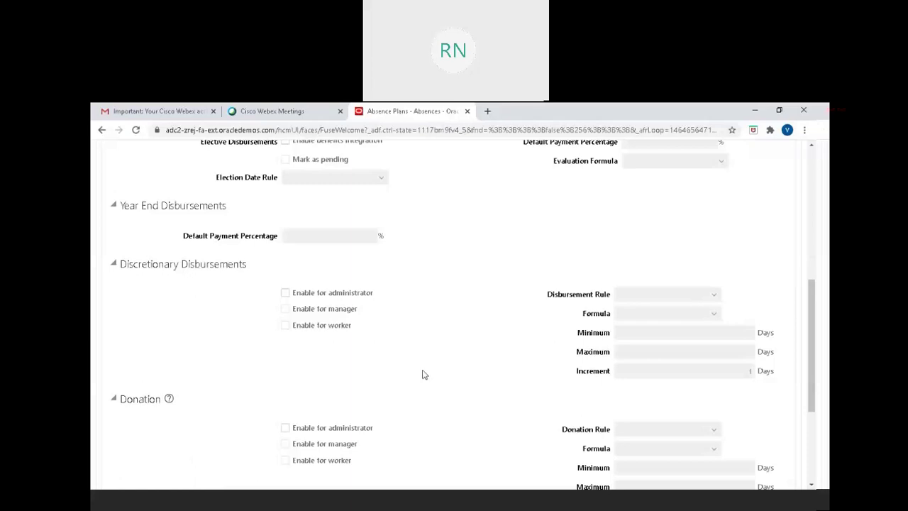
pyautogui.scroll(-1, 424, 375)
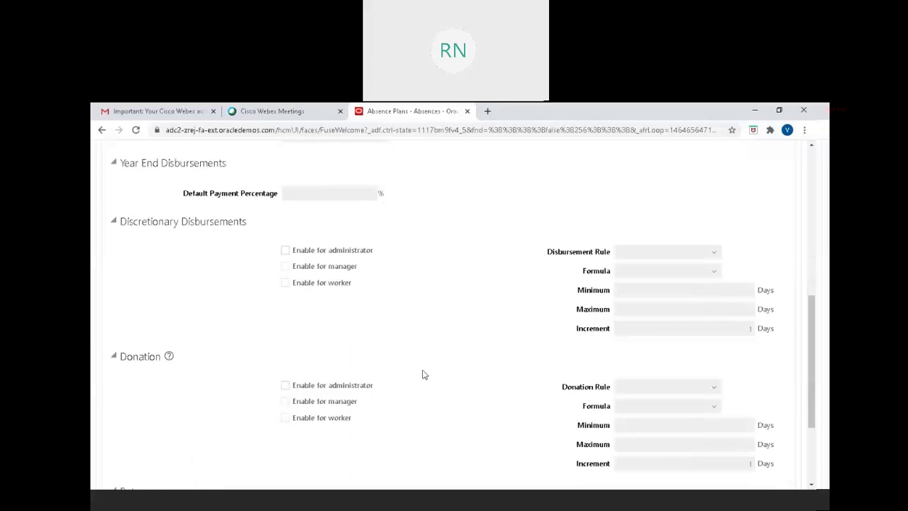
pyautogui.scroll(-1, 422, 374)
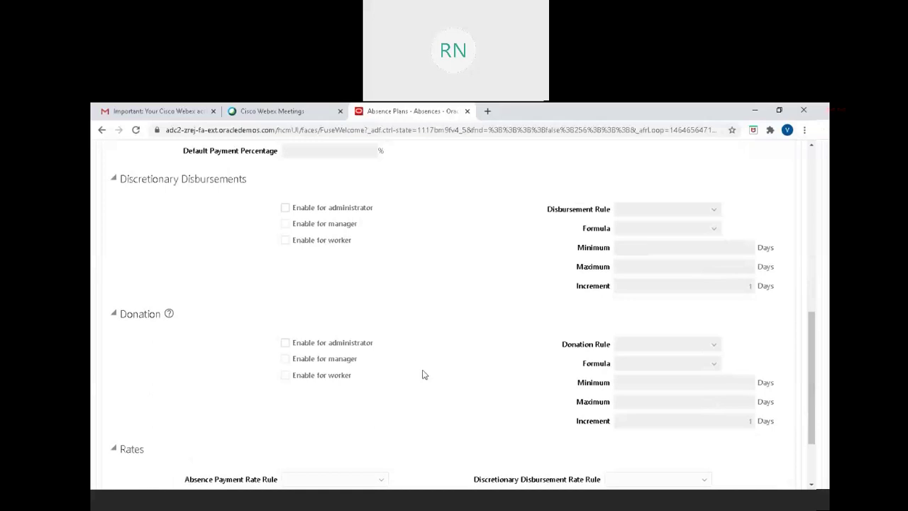
pyautogui.click(285, 209)
pyautogui.click(285, 225)
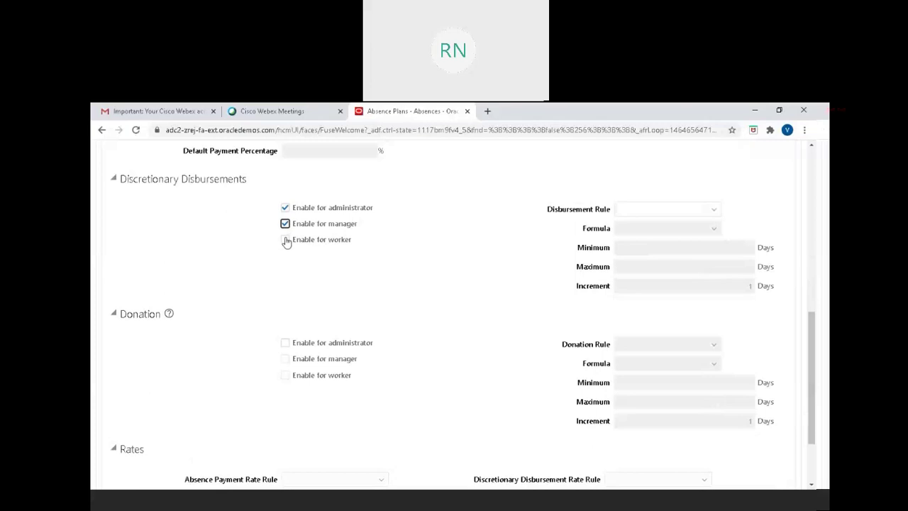
pyautogui.click(285, 241)
pyautogui.click(286, 207)
pyautogui.click(286, 207)
pyautogui.click(285, 224)
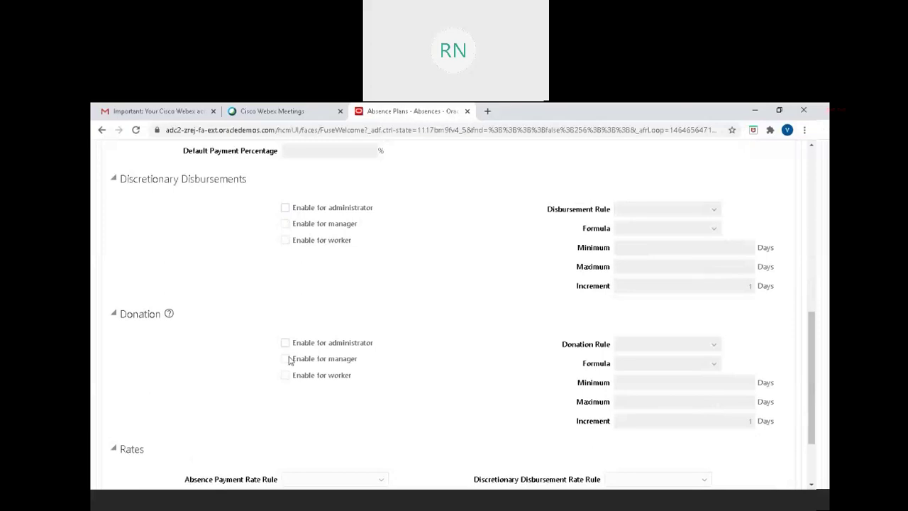
# - Try enabling the transfer of absence payment information for payroll processing, and clear the option again
pyautogui.scroll(-1, 288, 360)
pyautogui.scroll(-1, 289, 360)
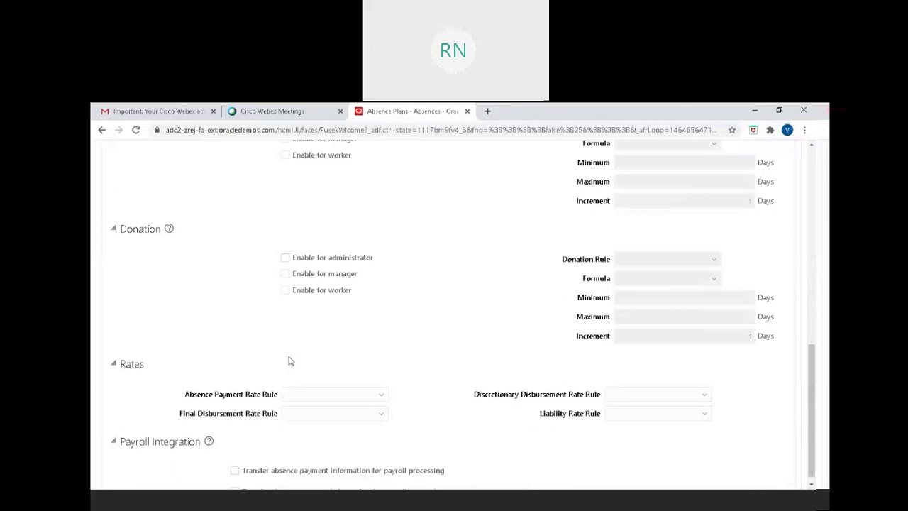
pyautogui.scroll(-1, 289, 360)
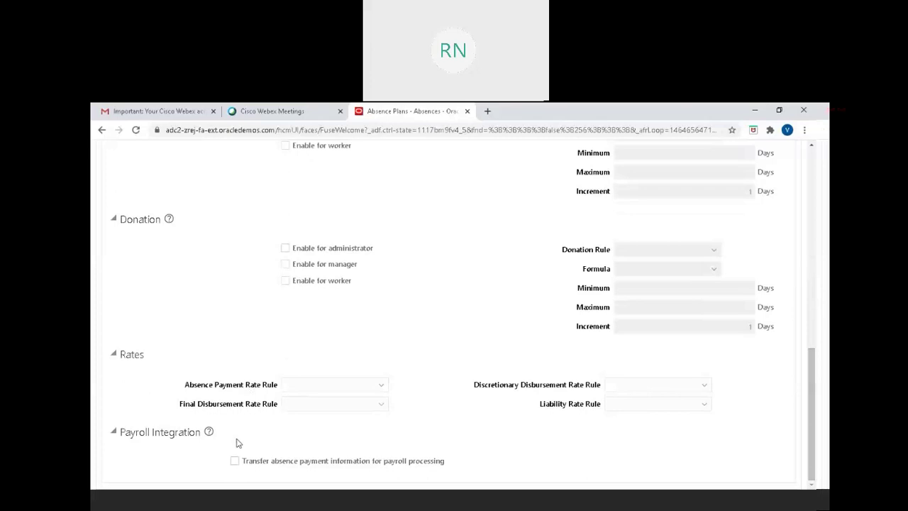
pyautogui.click(235, 461)
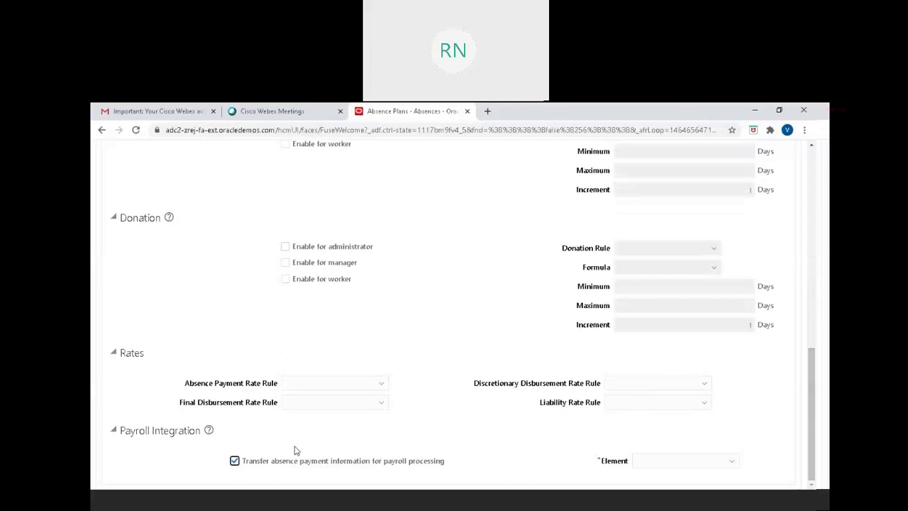
pyautogui.click(654, 463)
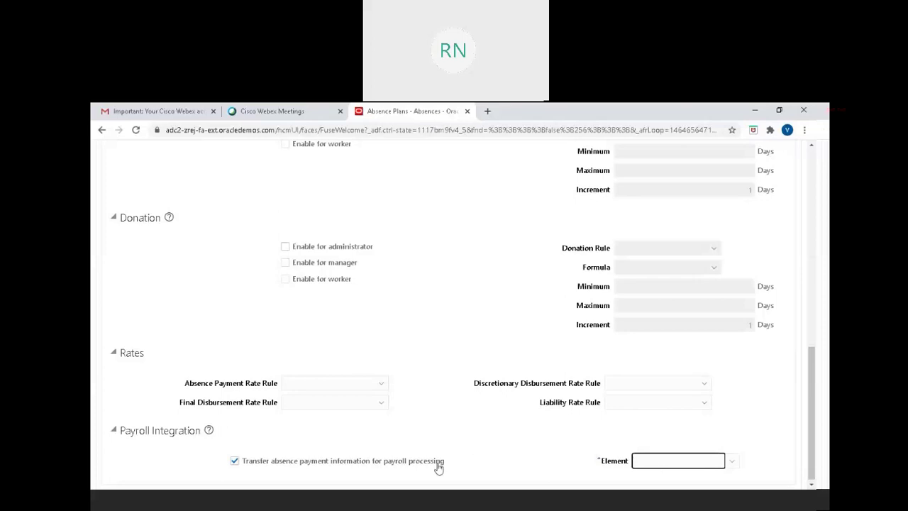
pyautogui.click(296, 458)
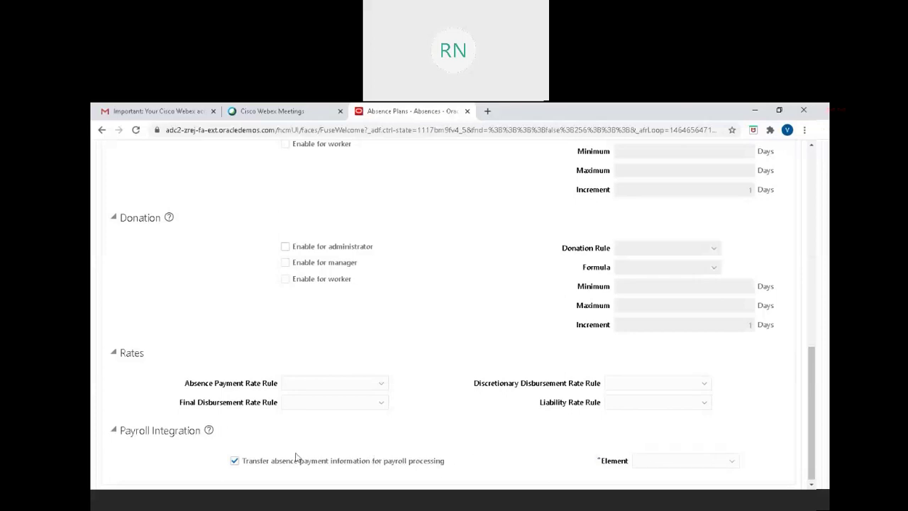
pyautogui.moveTo(296, 457); pyautogui.dragTo(236, 466)
pyautogui.click(236, 466)
pyautogui.click(234, 461)
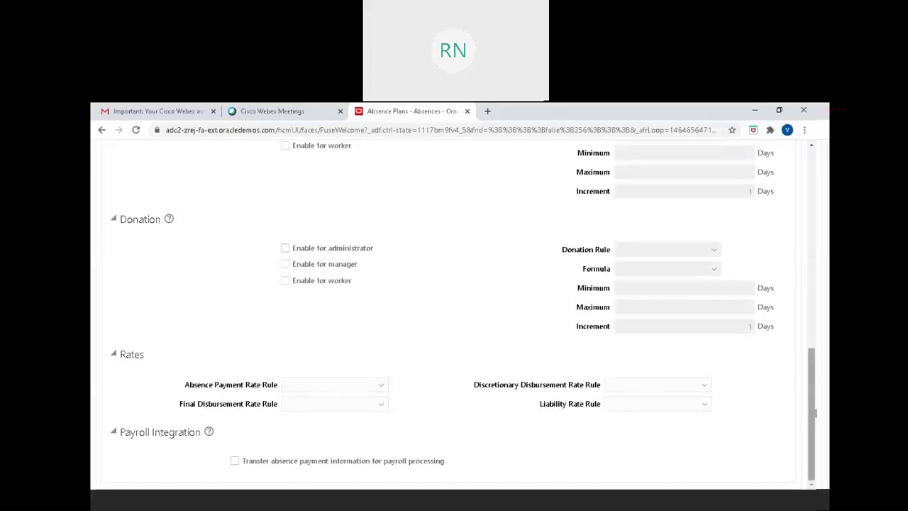
# - Save the new absence plan and close it
pyautogui.scroll(10, 816, 328)
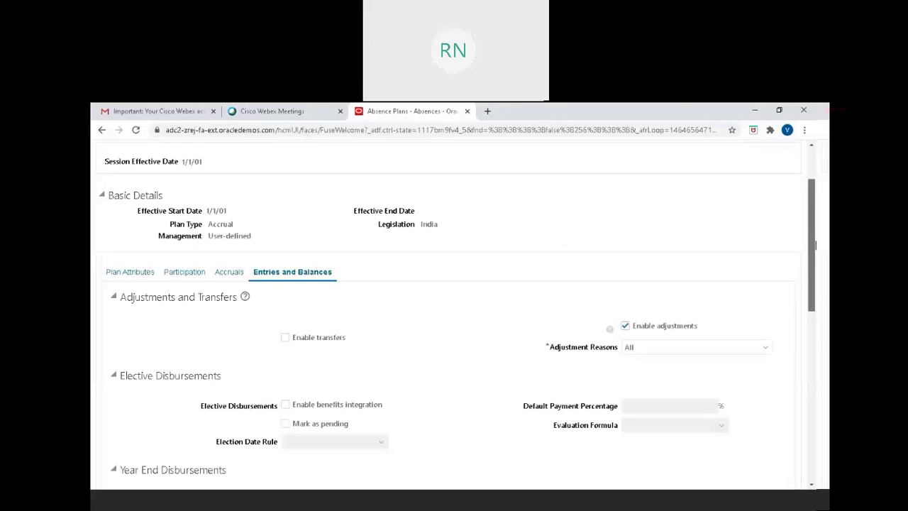
pyautogui.scroll(2, 816, 244)
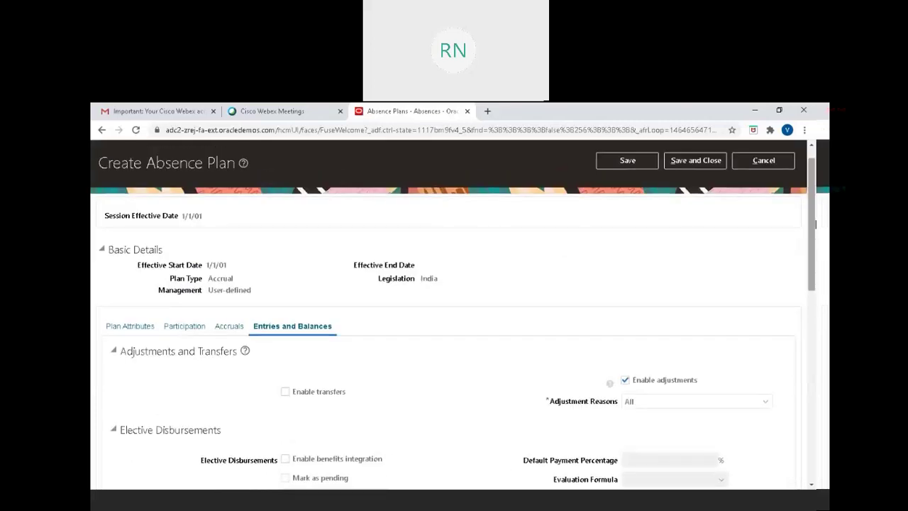
pyautogui.scroll(1, 816, 224)
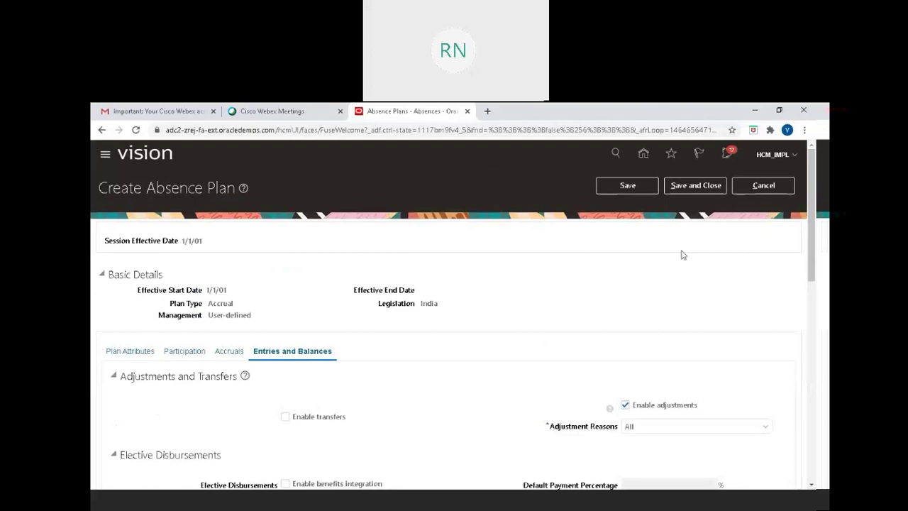
pyautogui.click(628, 186)
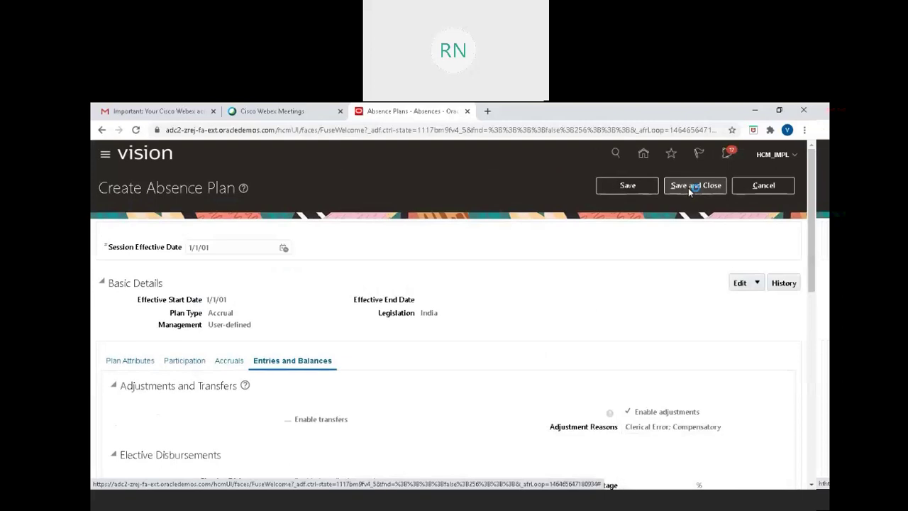
pyautogui.click(688, 188)
# - Search the absence plans for "IN Earned Leave"
pyautogui.scroll(-1, 438, 362)
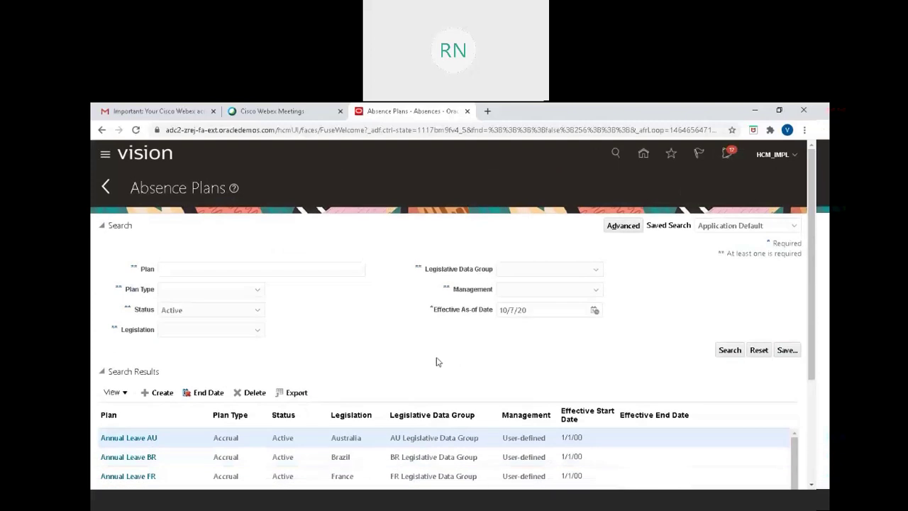
pyautogui.click(188, 270)
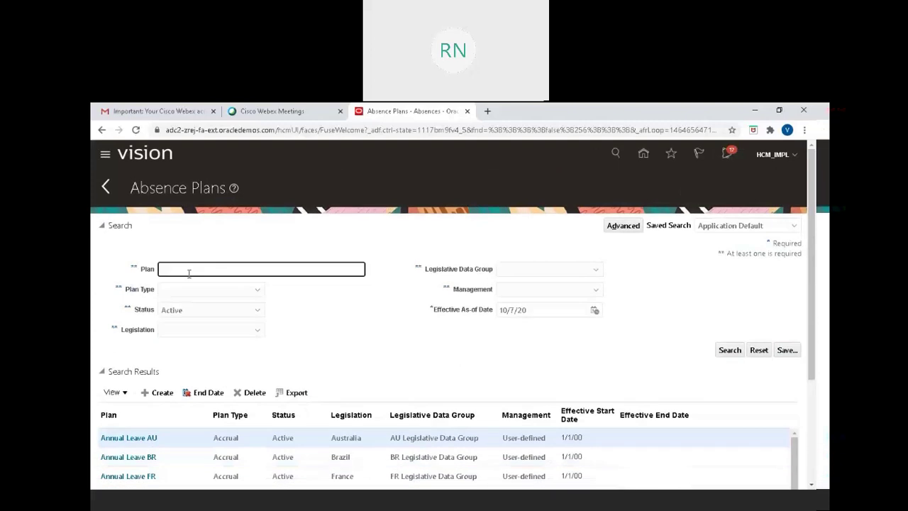
pyautogui.write('IN Earned Leave')
pyautogui.press('Return')
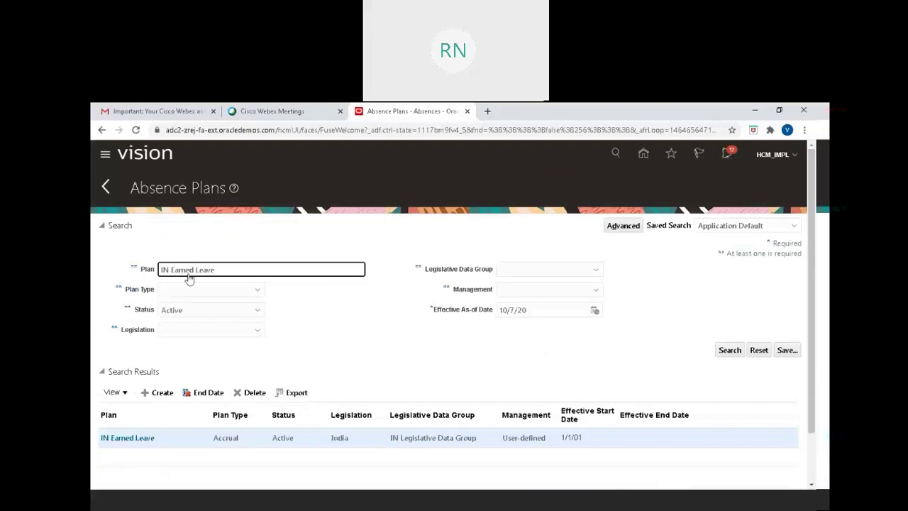
pyautogui.click(226, 334)
pyautogui.click(494, 268)
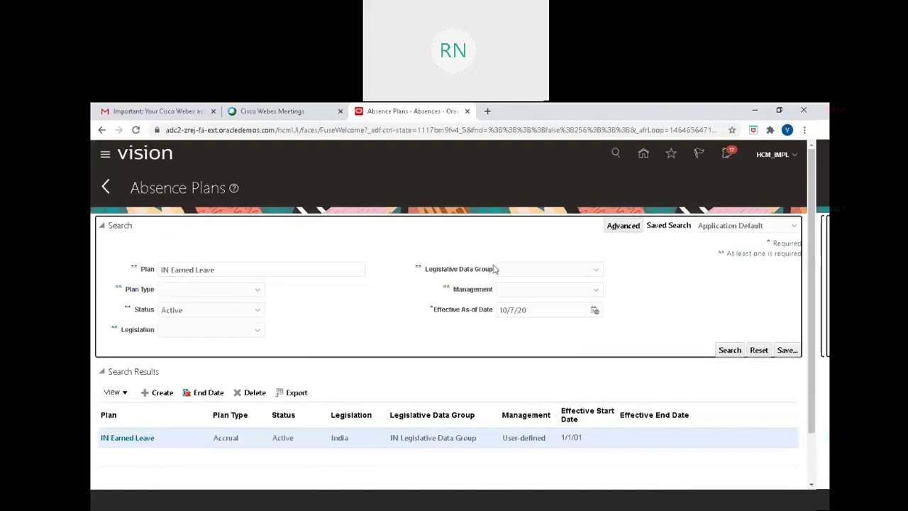